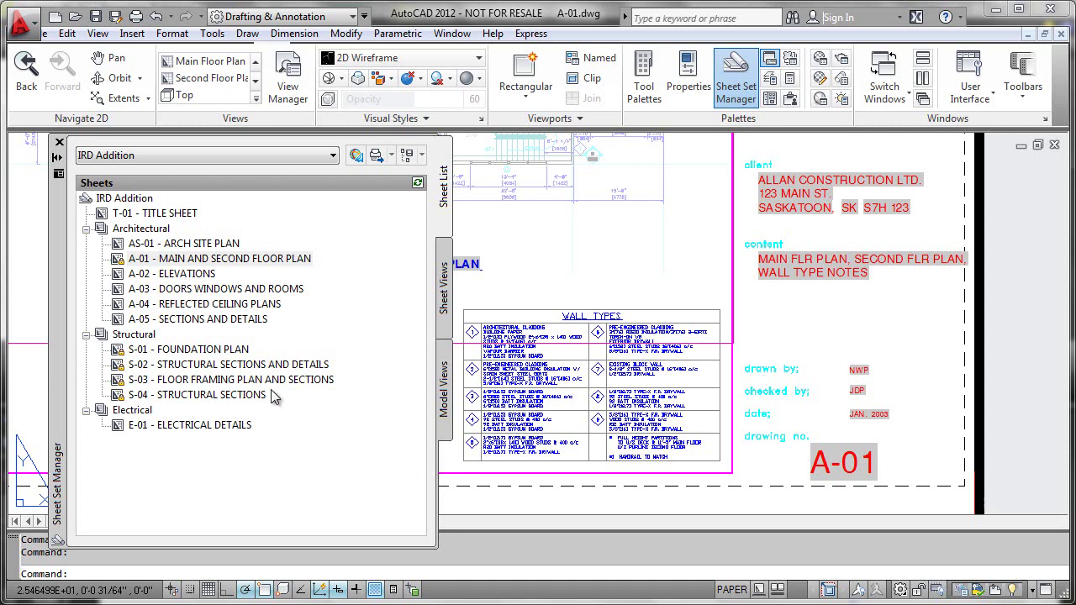
Step: Review the IRD Addition sheet set's properties in a widened properties window
right_click(119, 201)
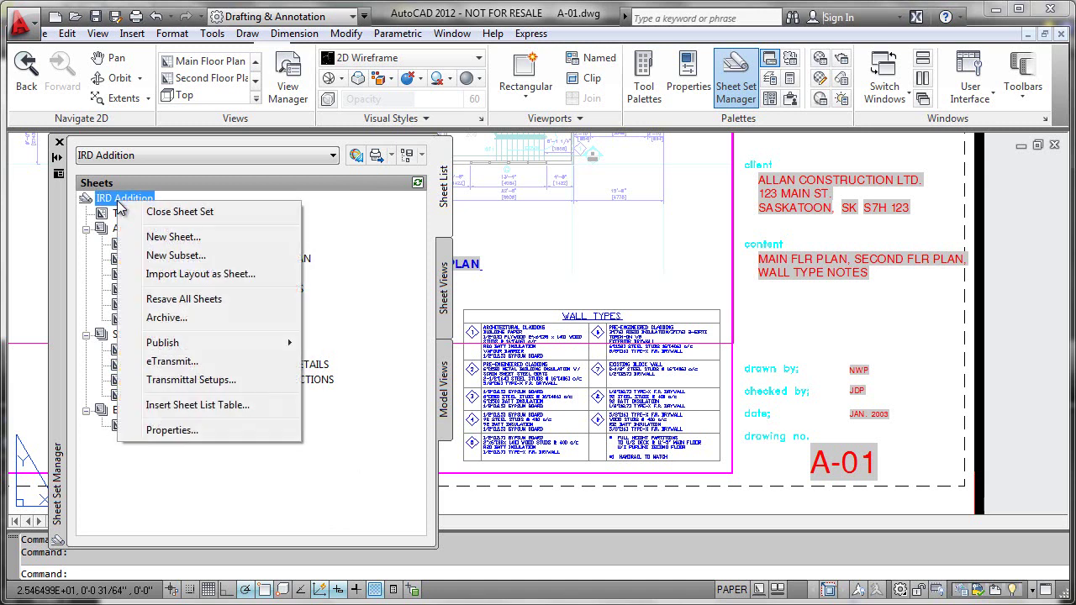
left_click(173, 431)
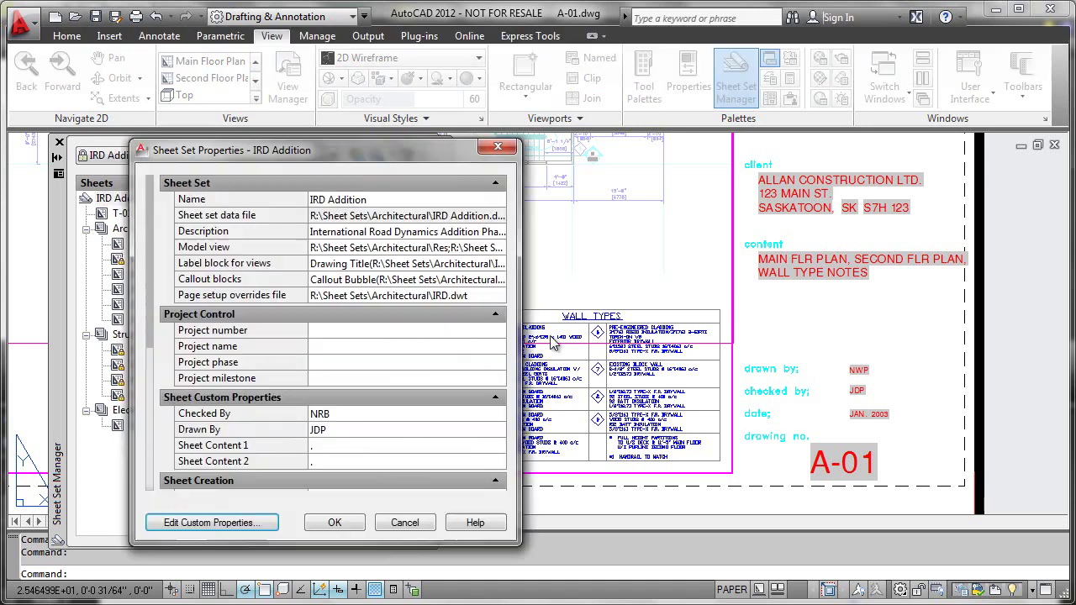
left_click_drag(520, 336, 800, 315)
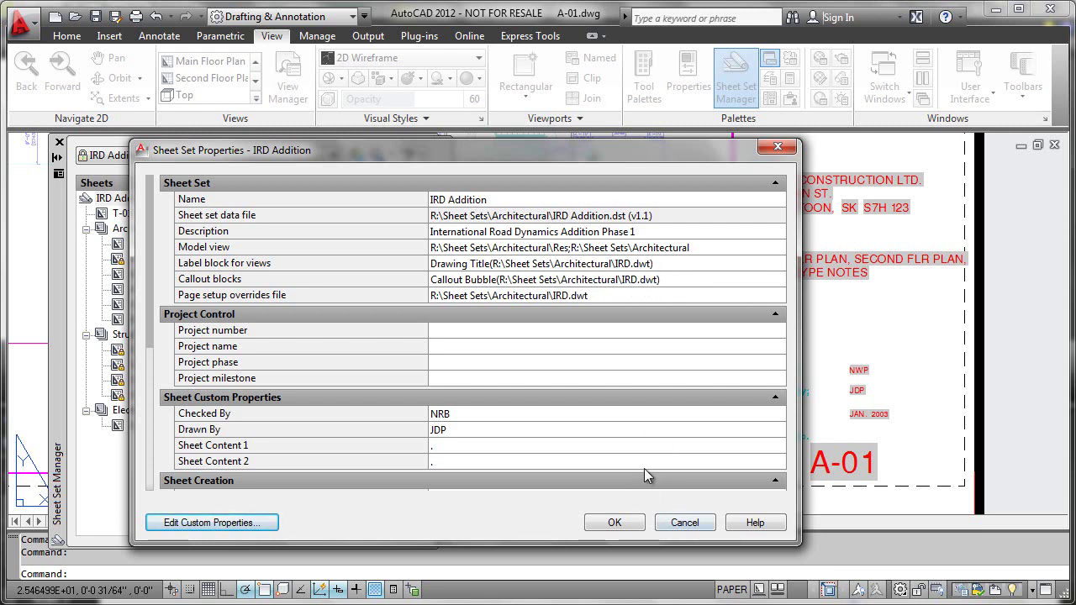
left_click(683, 523)
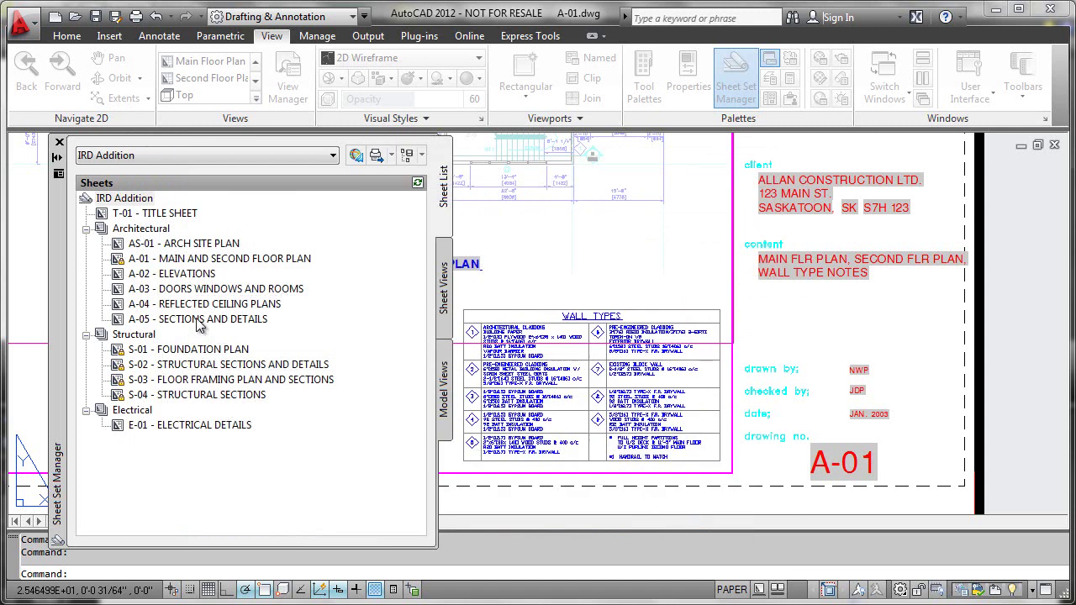
Step: Start a new sheet in the Architectural subset, then cancel it
right_click(146, 232)
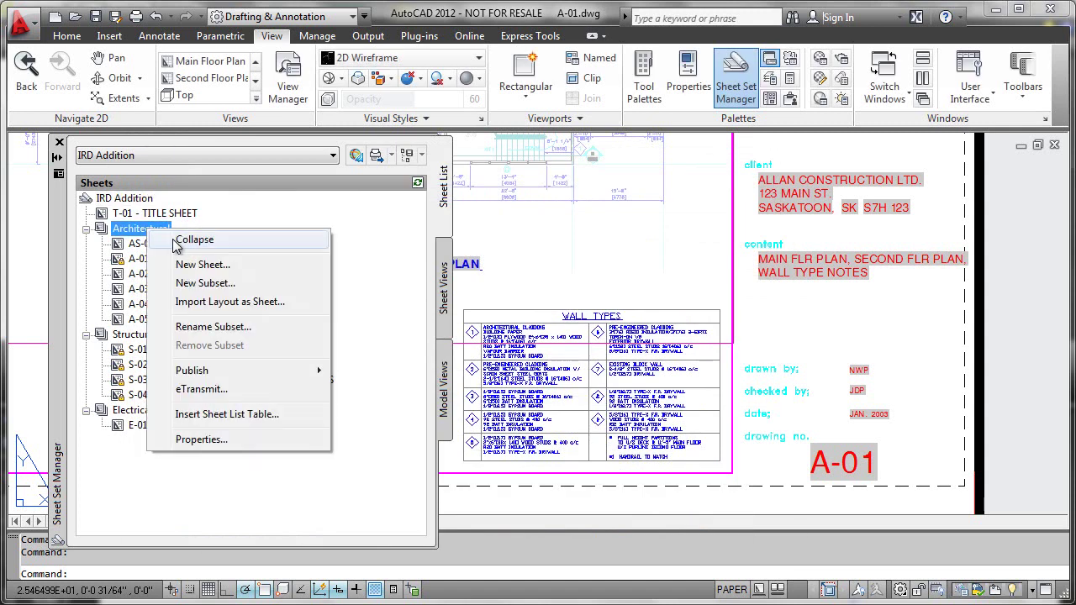
left_click(205, 265)
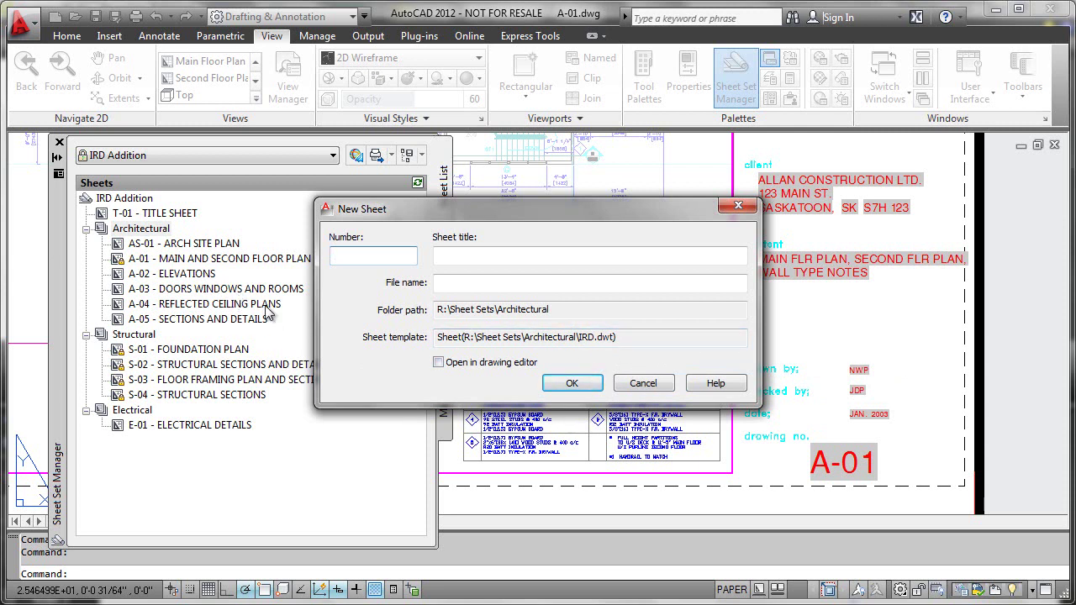
left_click(643, 383)
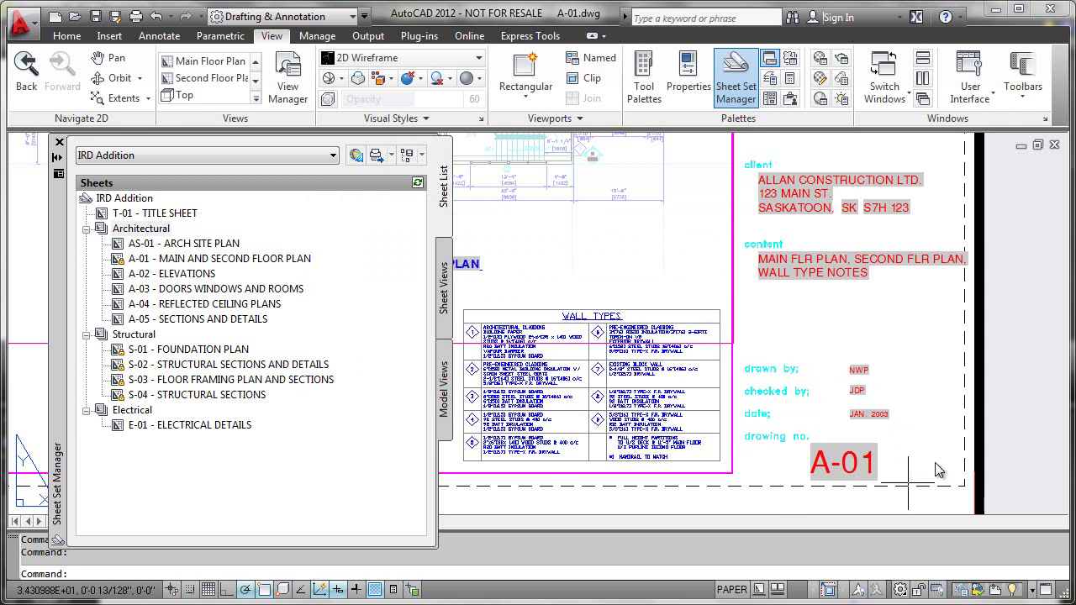
Step: Minimize A-01, switch to the IRD template drawing and run BATTMAN
left_click(1022, 147)
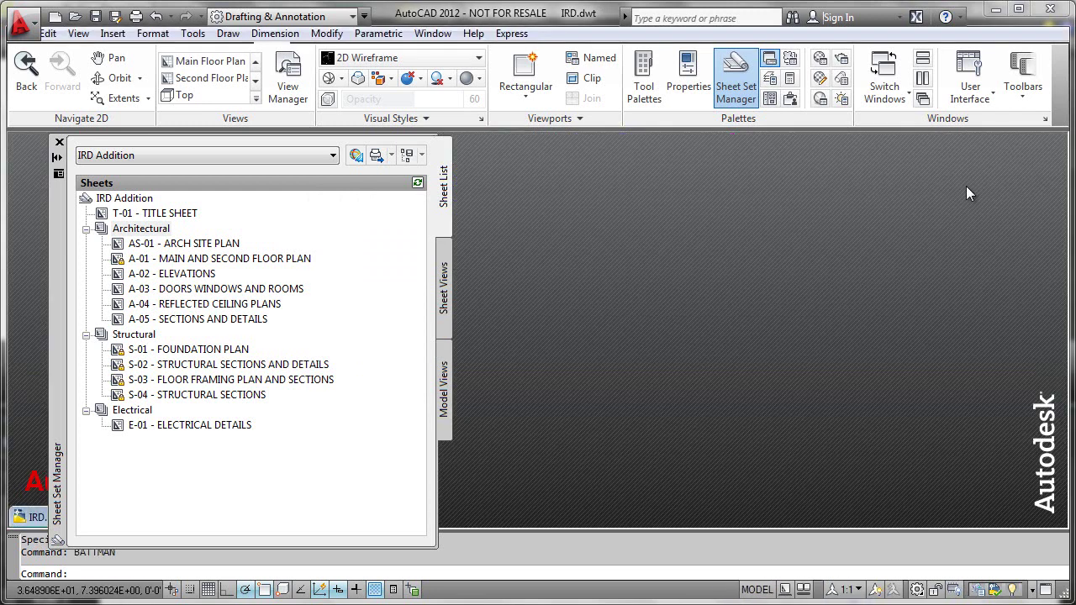
left_click(35, 523)
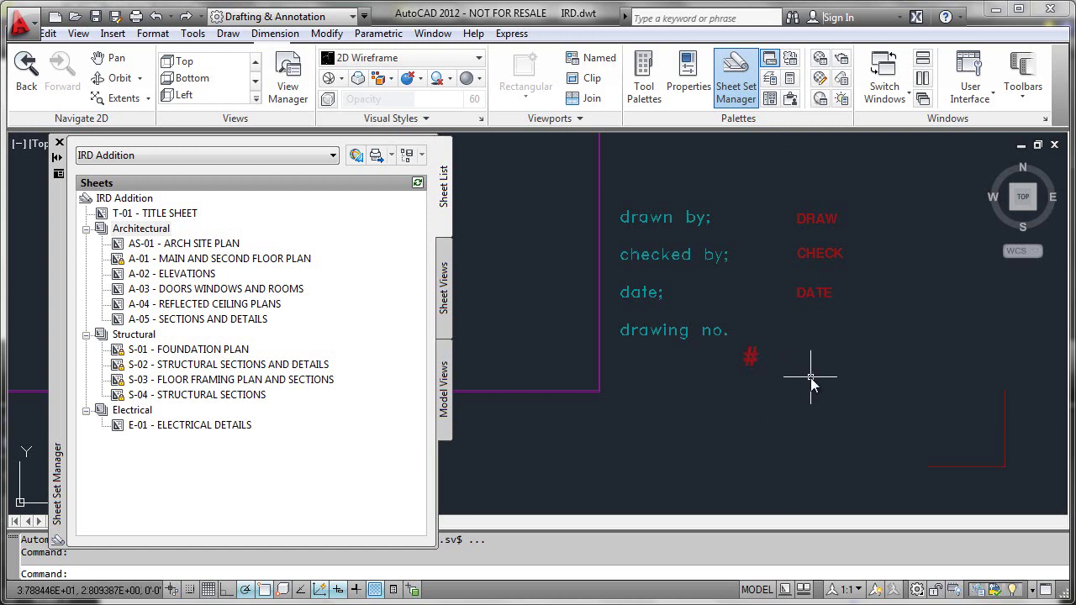
type("bat")
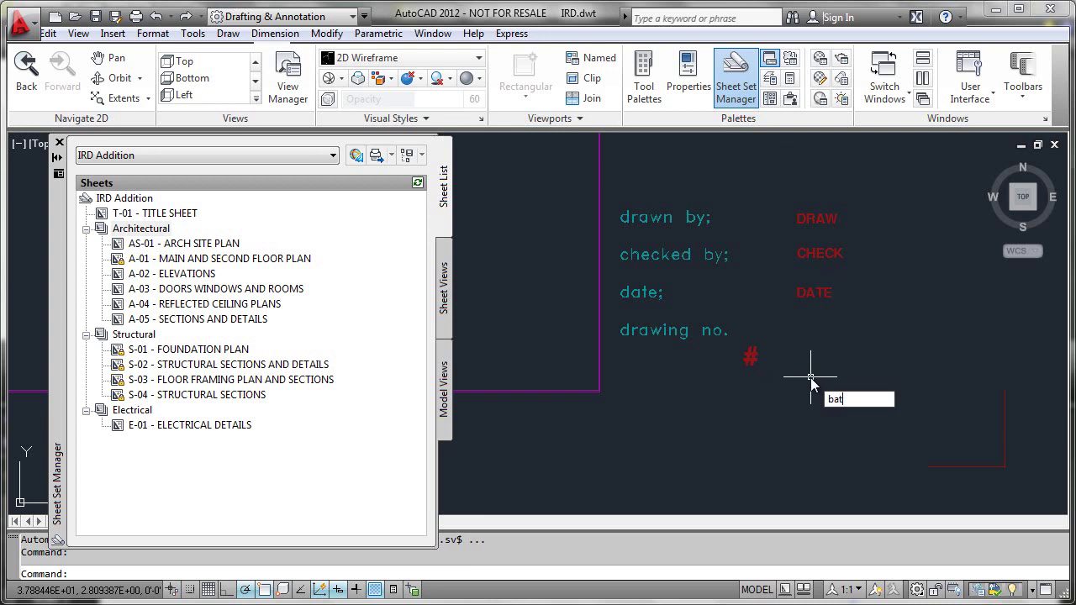
type("tman")
key("Return")
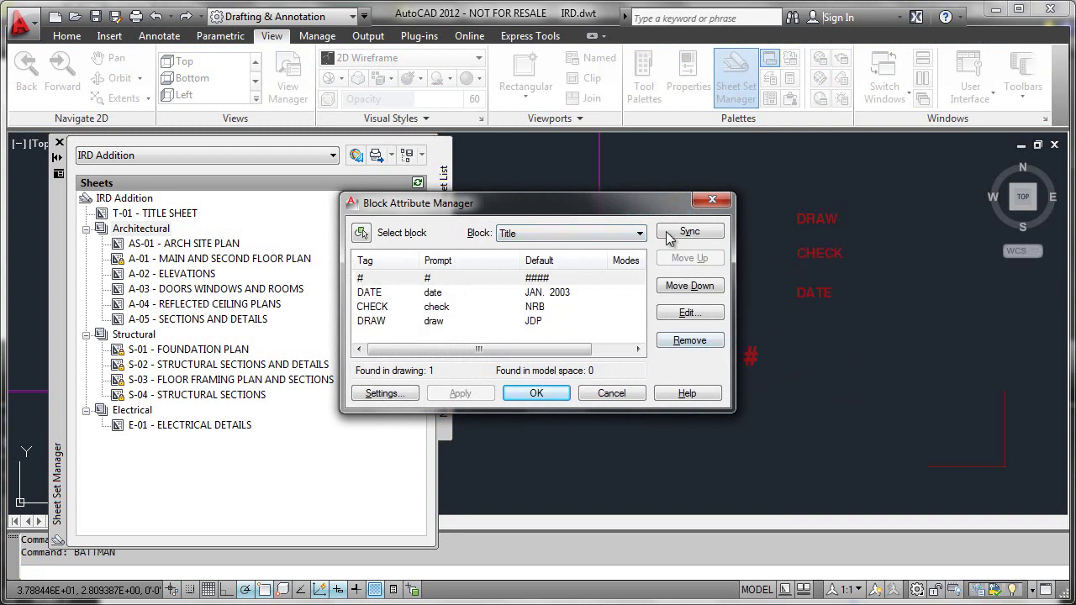
left_click_drag(623, 207, 526, 206)
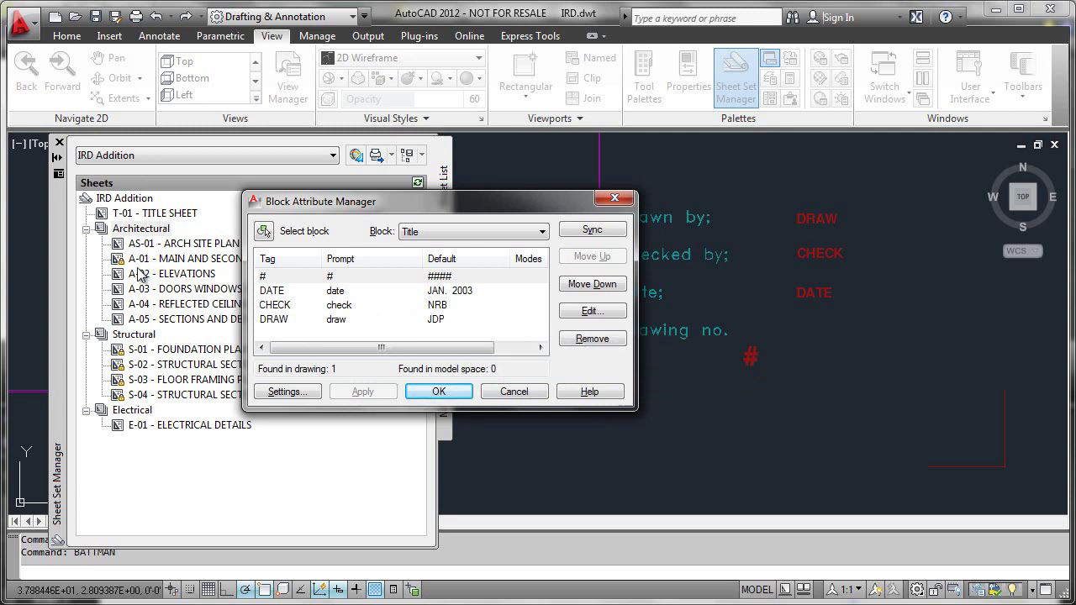
Step: Edit the Title block's # attribute and place the cursor in its Tag field
double_click(331, 276)
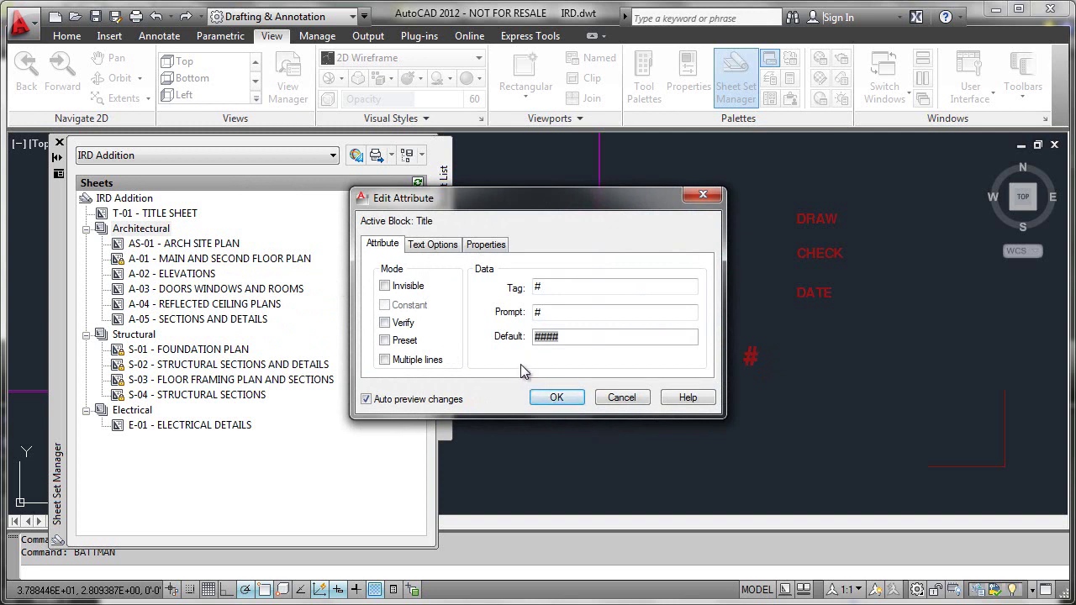
left_click(538, 289)
Step: Insert the SheetSet CurrentSheetNumber field in Uppercase as the # attribute's default
key("ctrl+f")
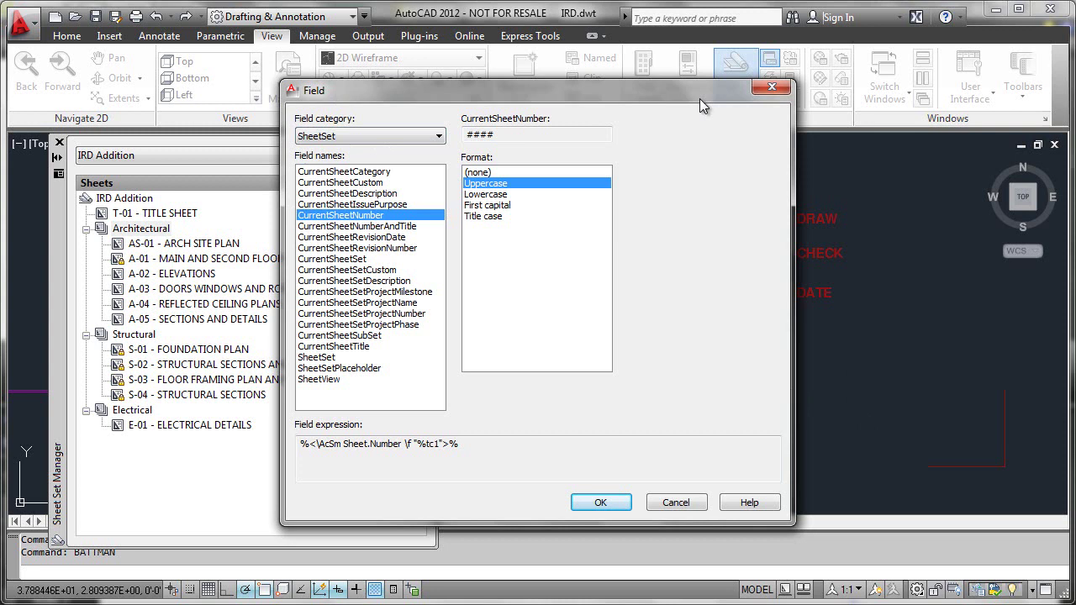
left_click_drag(699, 98, 613, 109)
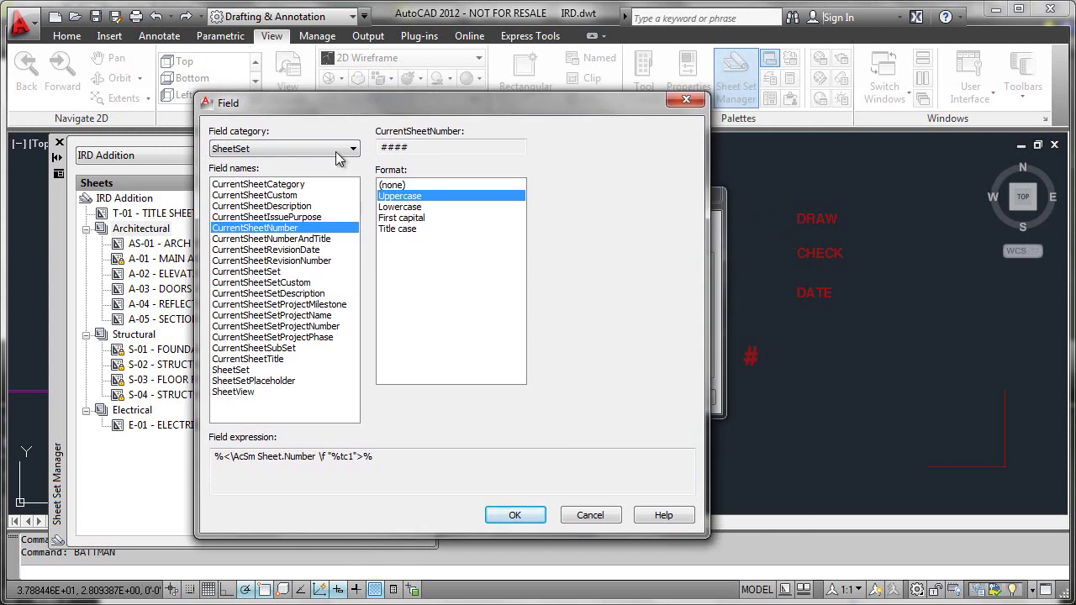
left_click_drag(377, 109, 472, 115)
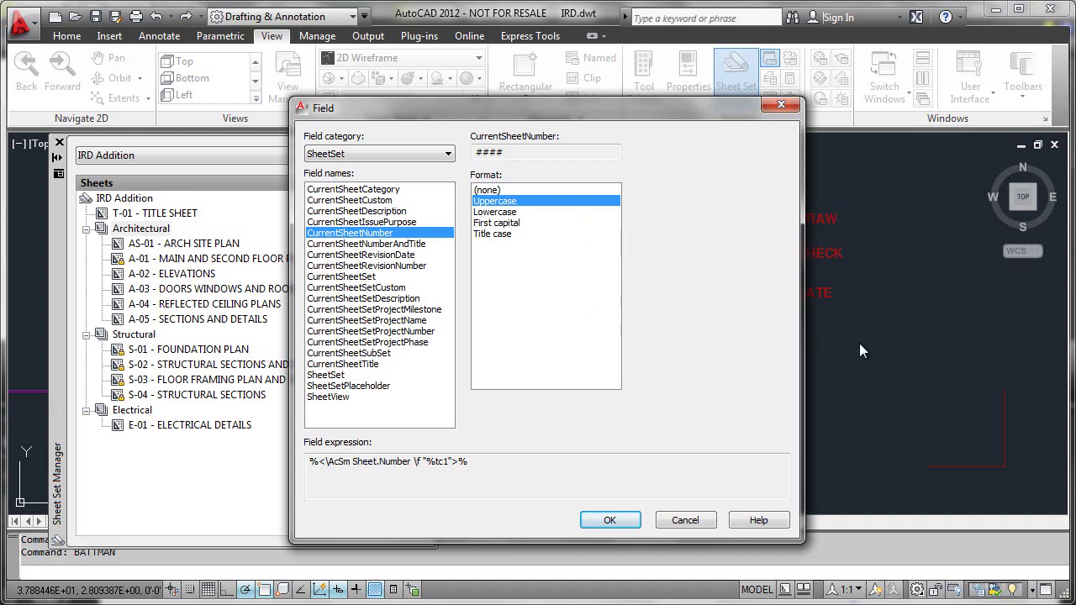
left_click_drag(718, 109, 642, 110)
left_click(547, 521)
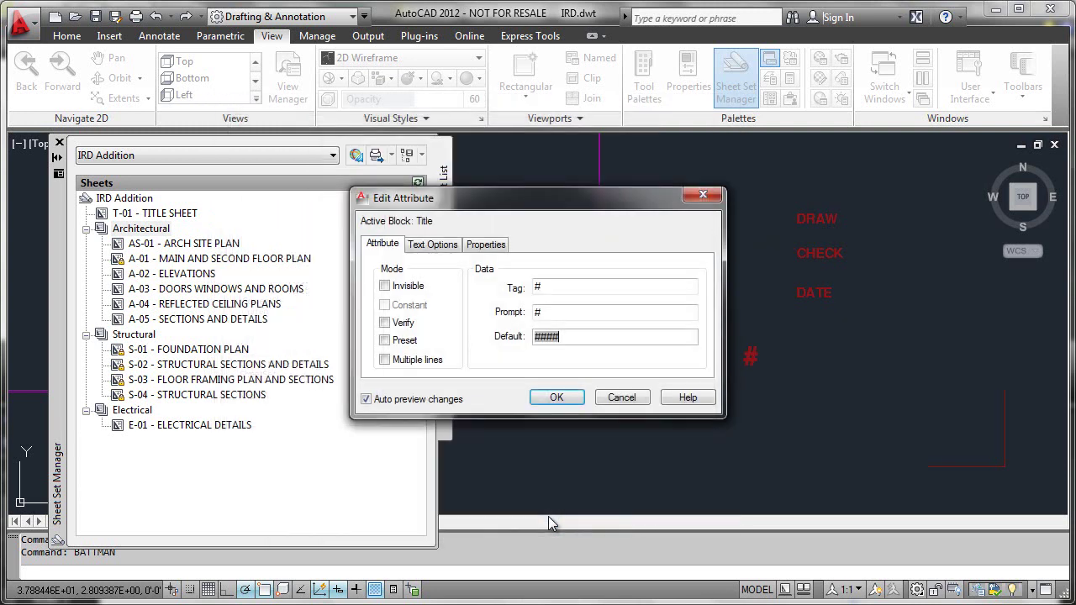
Step: Reopen the #### default value's field to check its CurrentSheetNumber expression
double_click(547, 336)
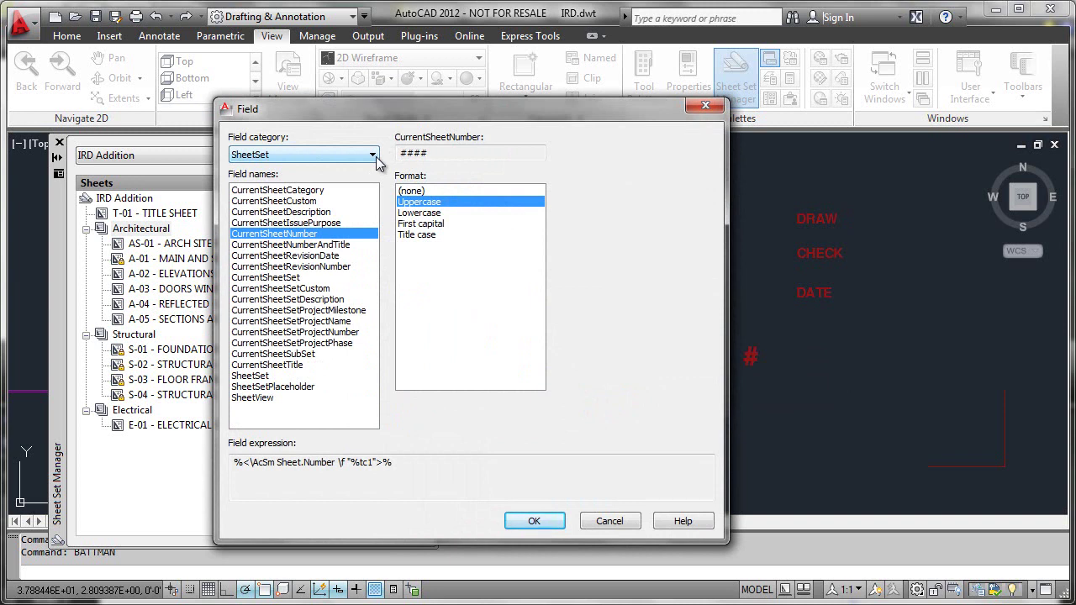
Step: Close the Field dialog, keeping the CurrentSheetNumber field unchanged
left_click(534, 521)
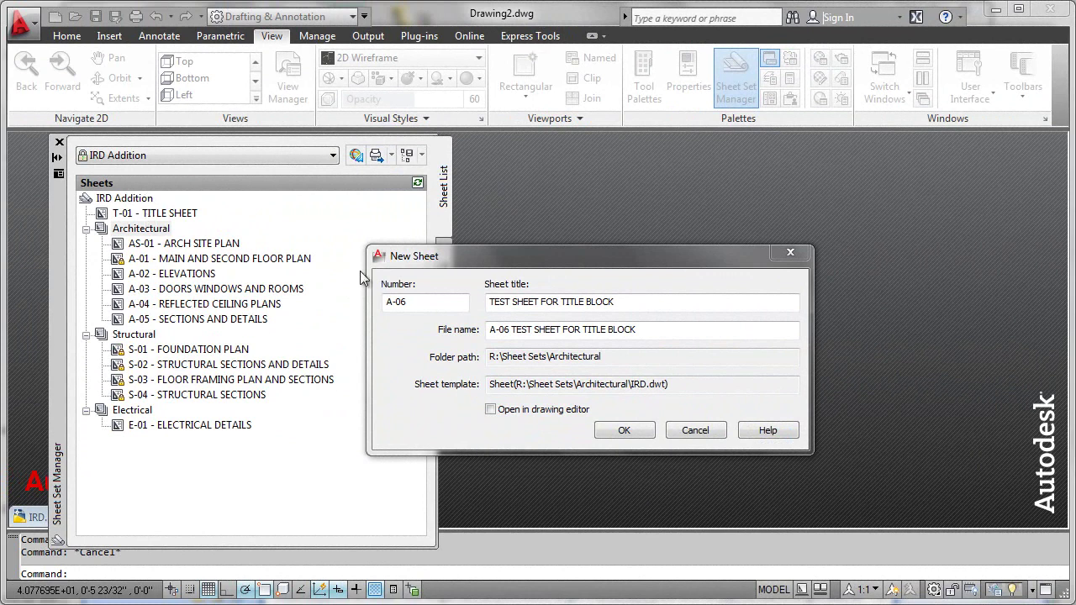
Step: Create sheet A-06 under Architectural and open its drawing from the Sheet Set Manager
left_click(403, 304)
left_click(638, 431)
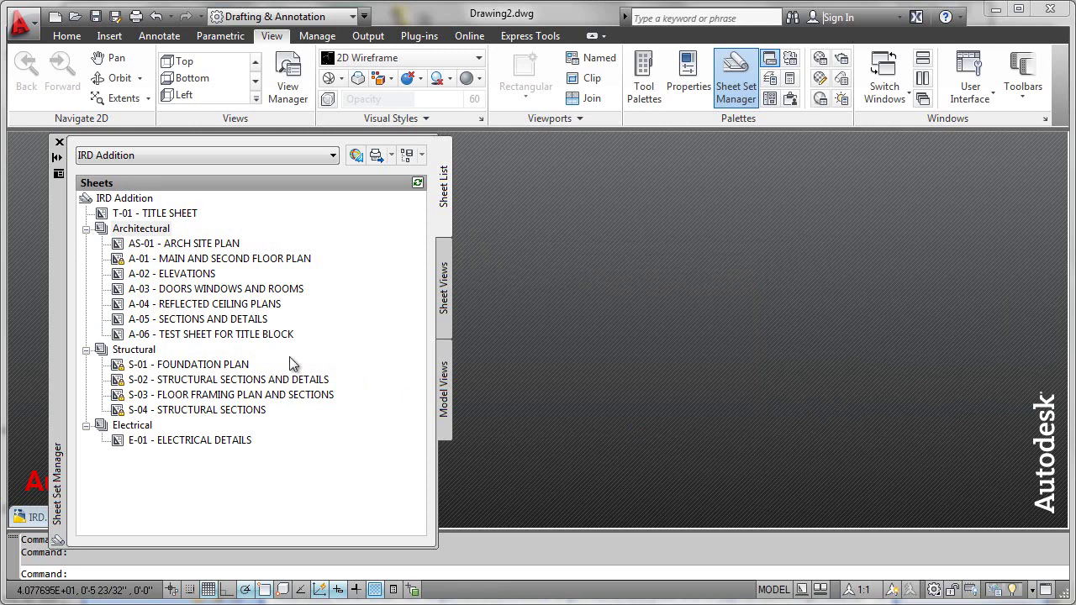
double_click(234, 336)
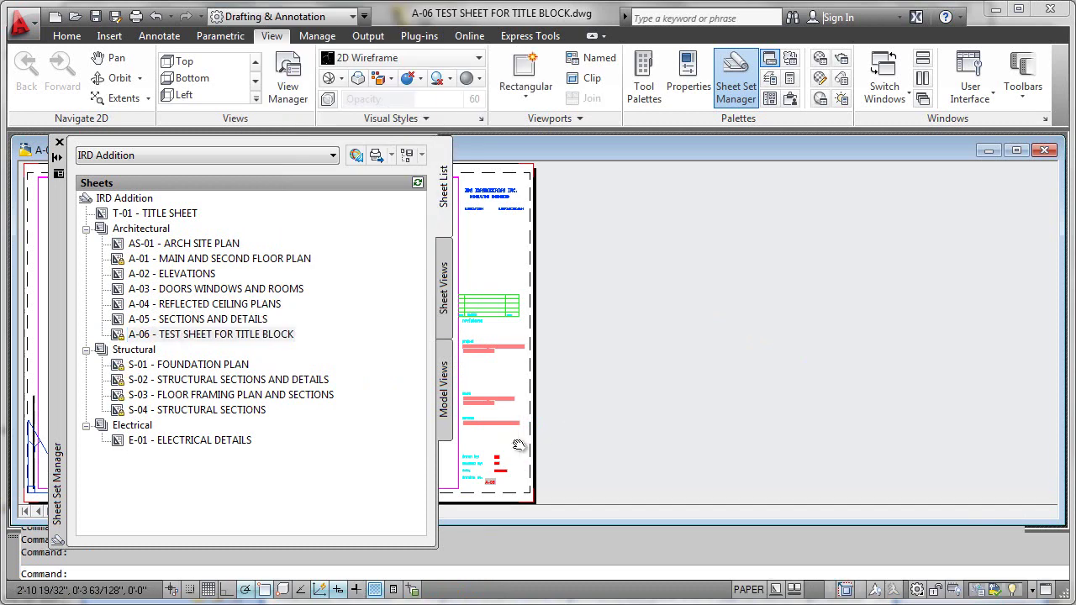
Step: Zoom window onto the title block's drawing-number area to show A-06
scroll(520, 453, "up", 2)
mouse_move(519, 453)
middle_mouse_down()
mouse_move(726, 413)
mouse_move(764, 418)
middle_mouse_up()
type("z")
key("Return")
type("w")
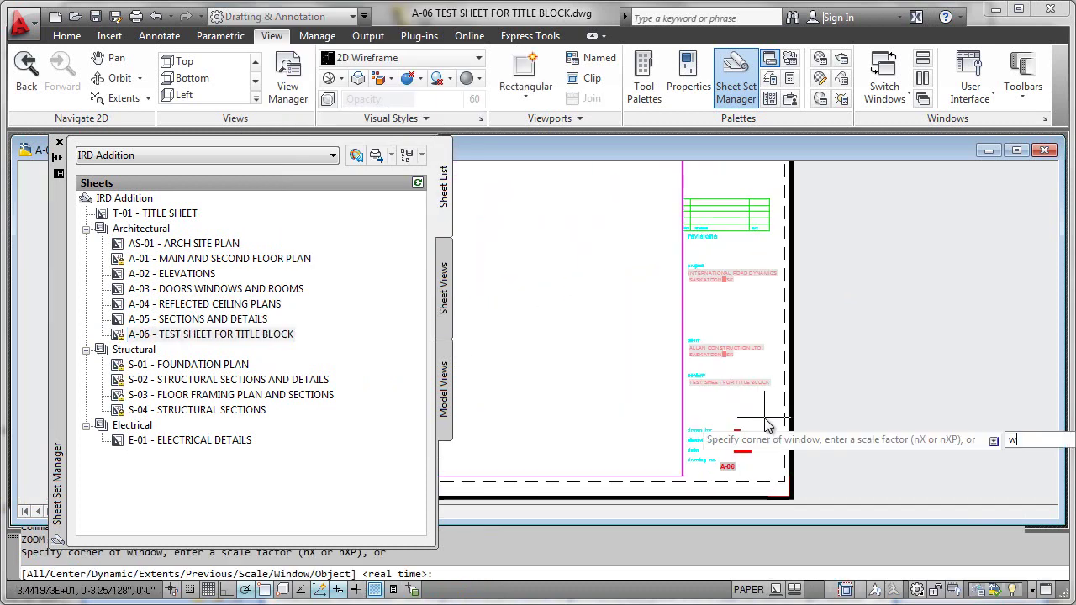
key("Return")
left_click(677, 426)
left_click(803, 488)
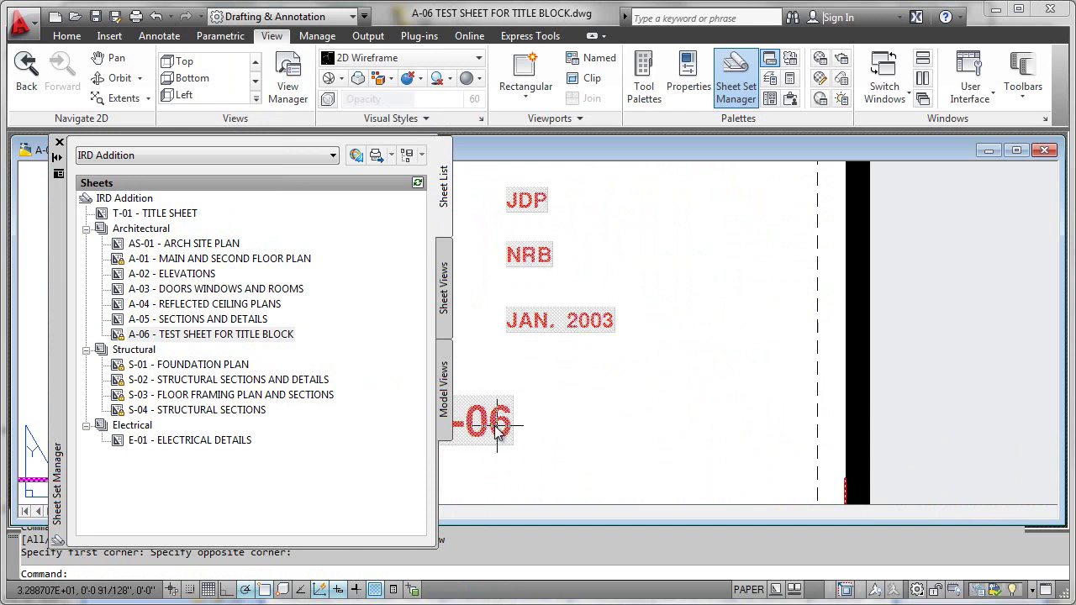
scroll(530, 430, "down", 2)
scroll(619, 430, "up", 2)
scroll(618, 425, "down", 1)
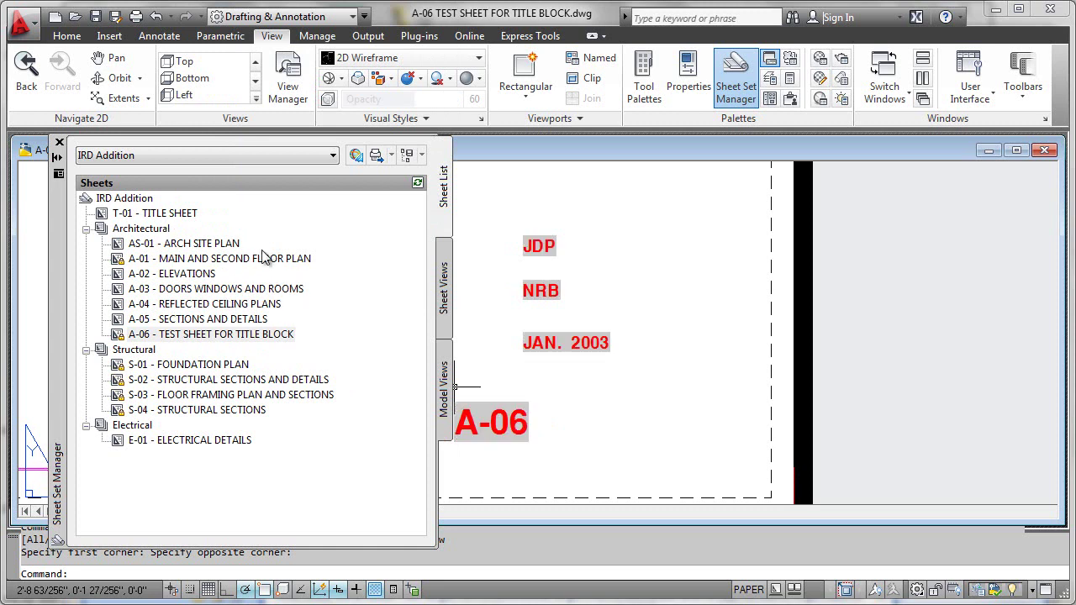
left_click(647, 380)
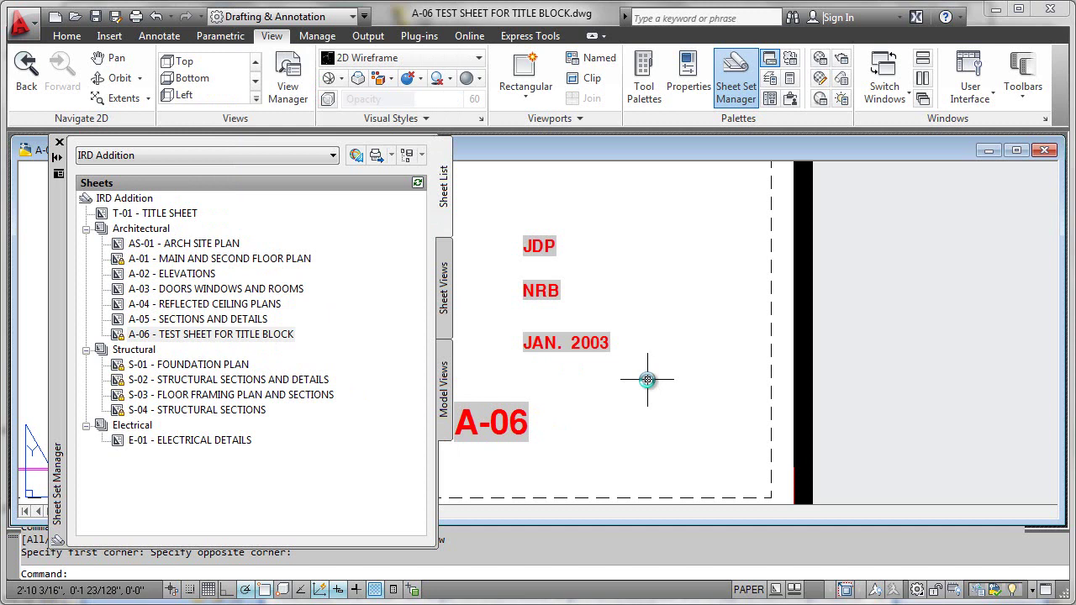